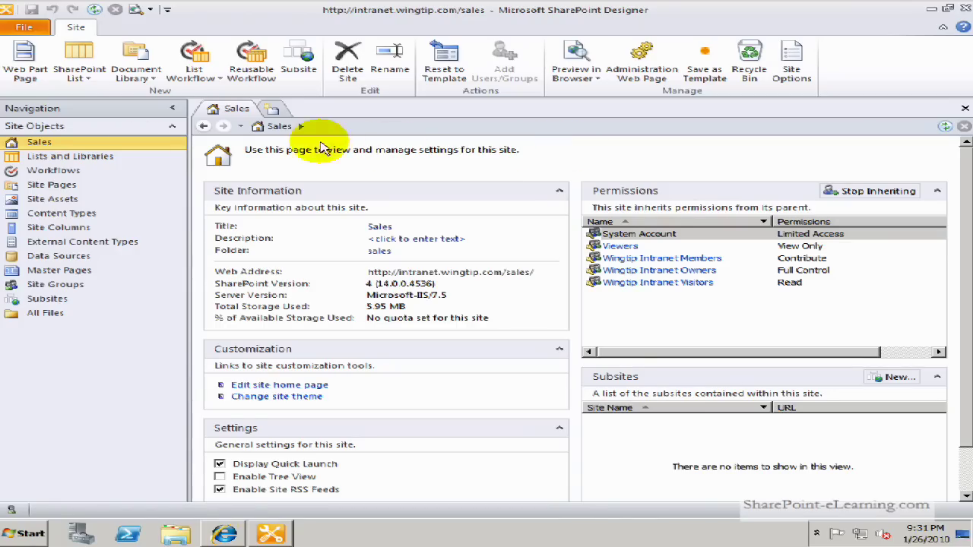
Create a new Contacts list named 'Sales Contacts' from the Lists and Libraries view
left_click(79, 161)
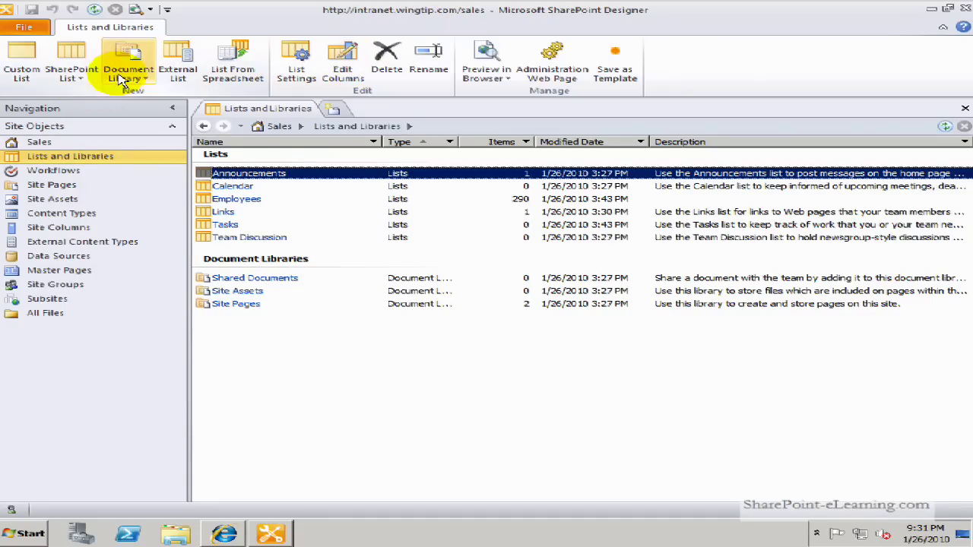
left_click(70, 72)
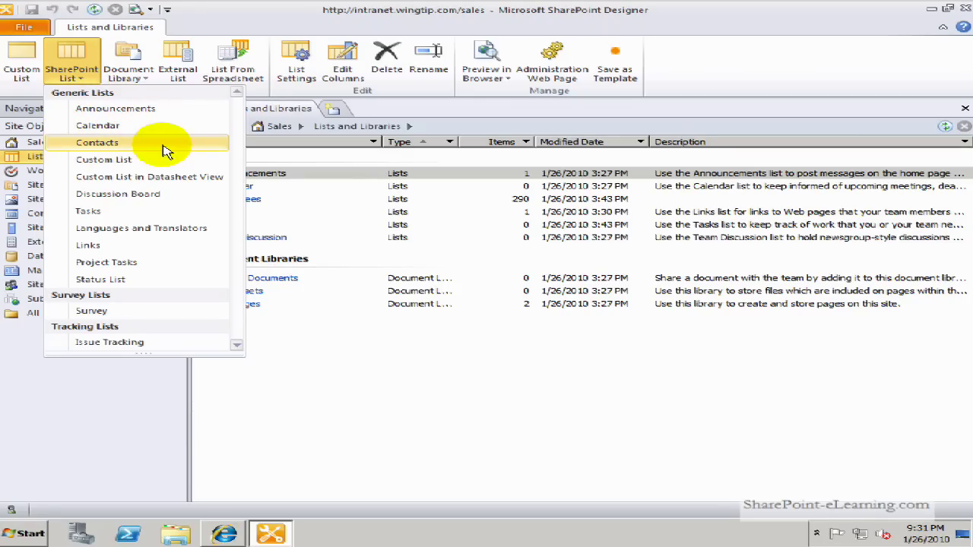
left_click(105, 148)
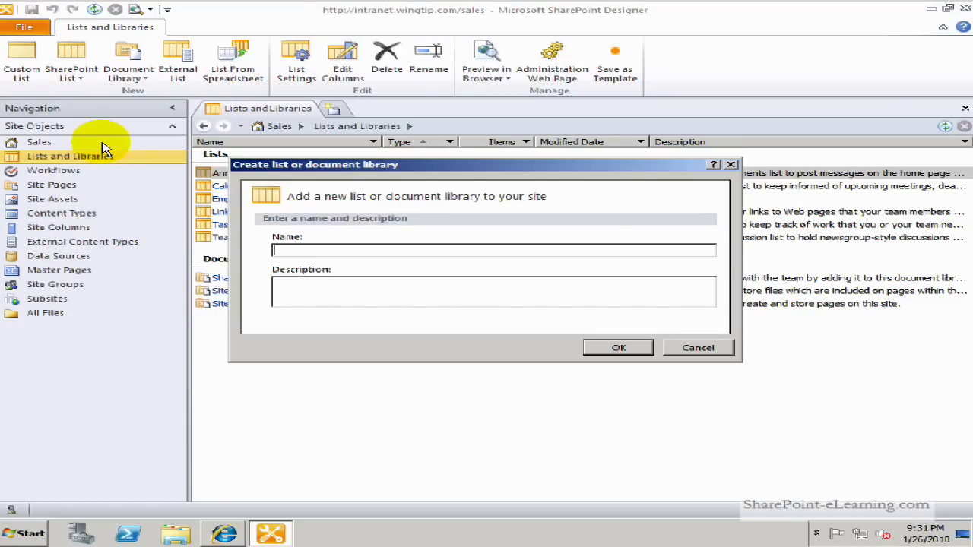
type("Sales Contacts")
left_click(597, 349)
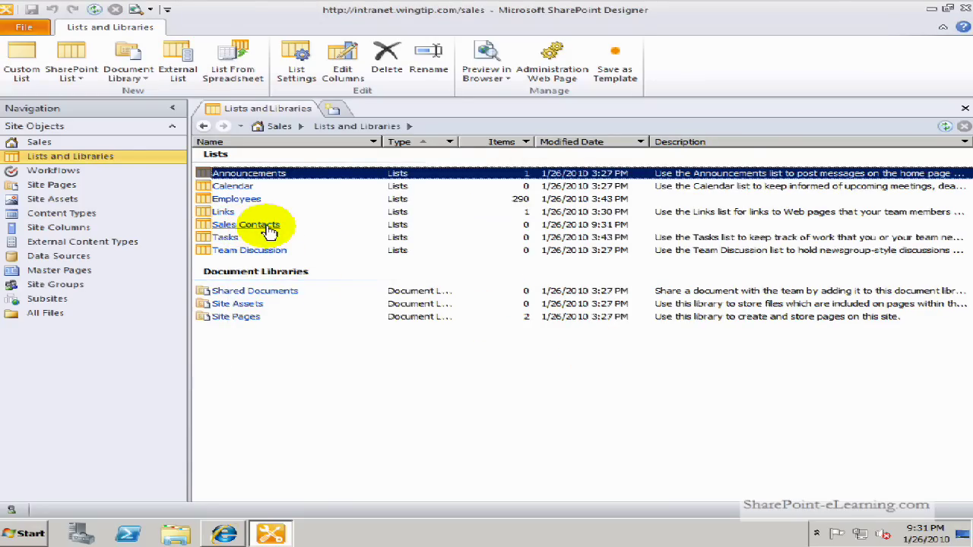
Open the Sales Contacts list settings and launch its Edit list columns editor
left_click(270, 231)
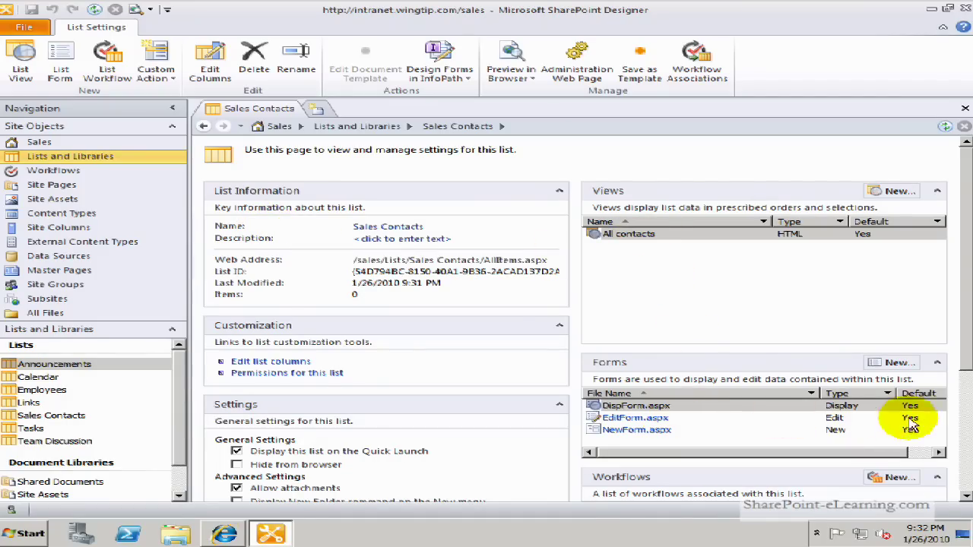
left_click(964, 408)
left_click_drag(963, 409, 935, 250)
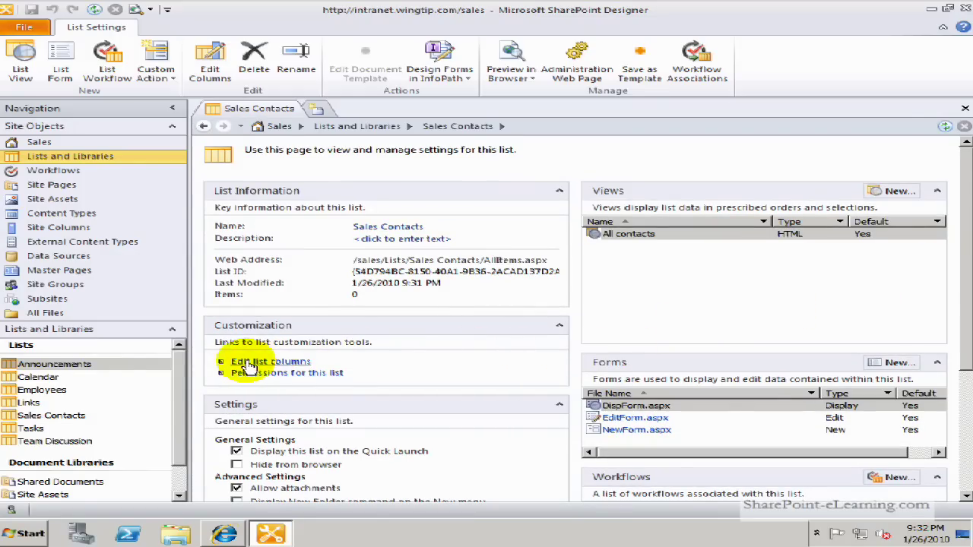
left_click(282, 363)
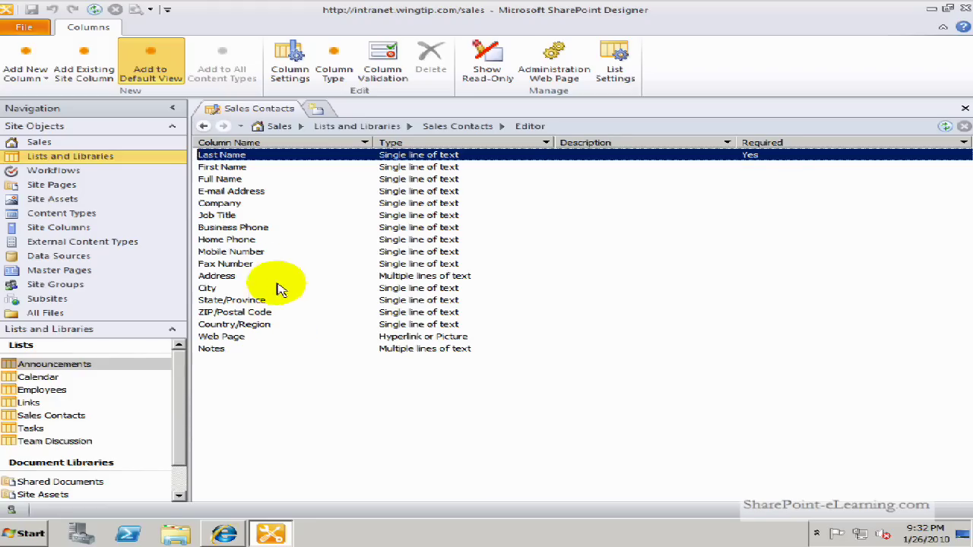
Select the Company column and delete it from the list
left_click(252, 204)
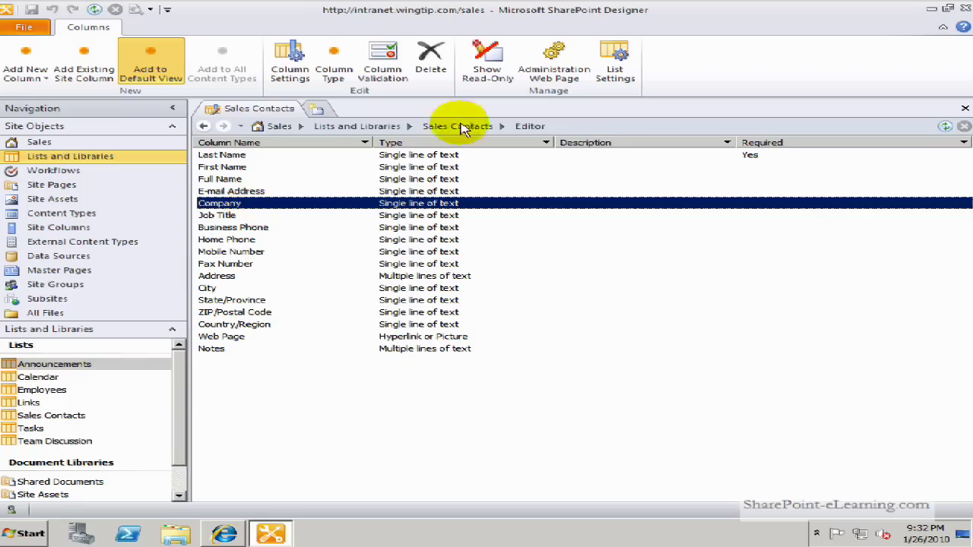
left_click(427, 72)
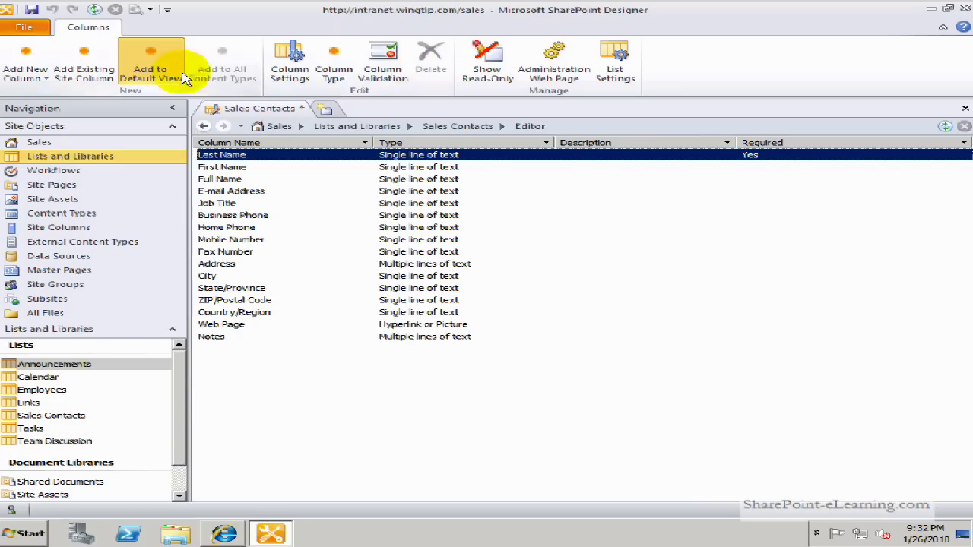
Add a Single Line of Text column and name it 'Hair Color'
left_click(31, 76)
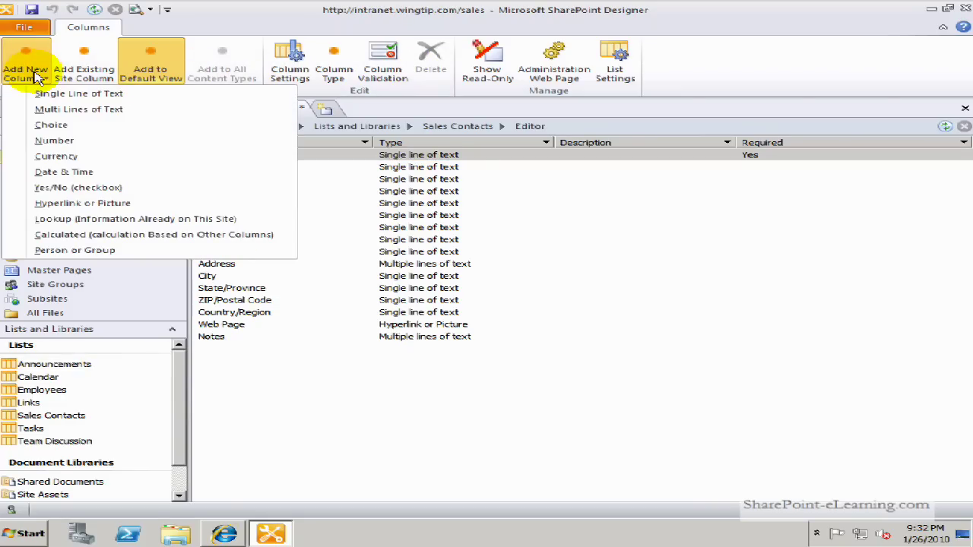
left_click(135, 101)
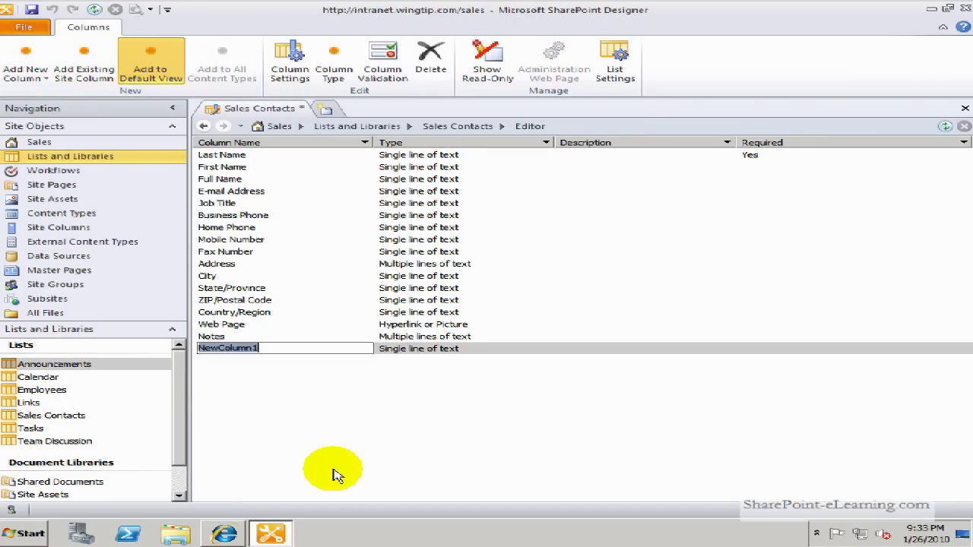
type("Hair")
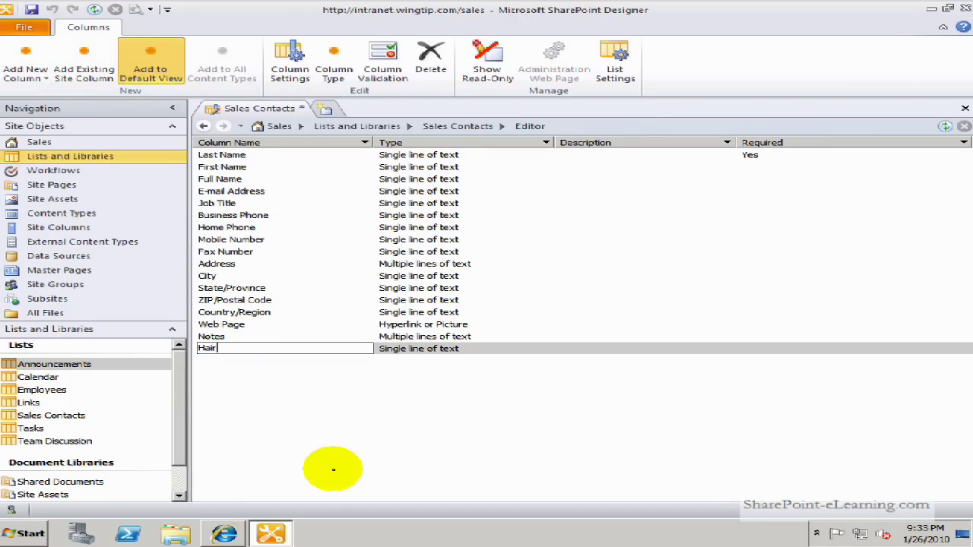
type(" Color")
key("Return")
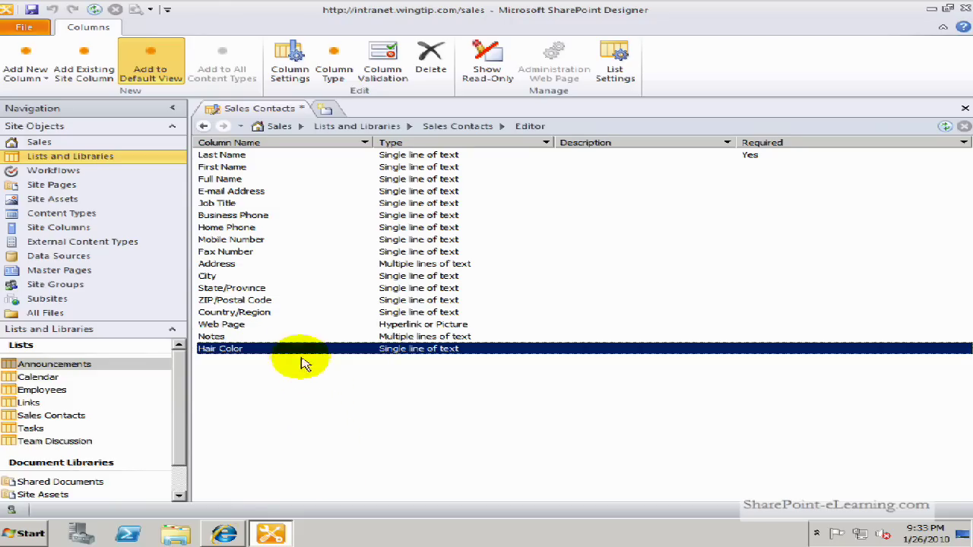
left_click(283, 312)
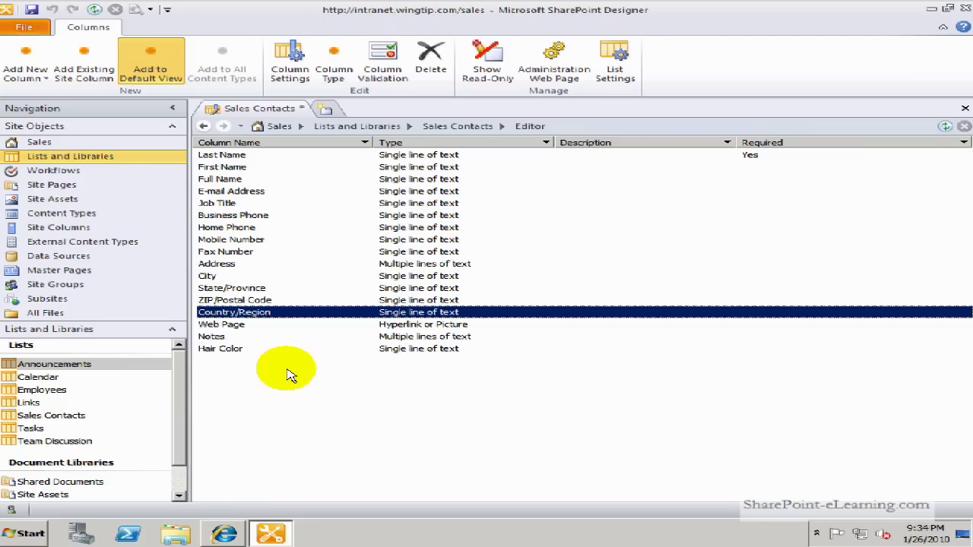
Create a new Choice site column named 'Regions' in a new group 'AW'
left_click(73, 234)
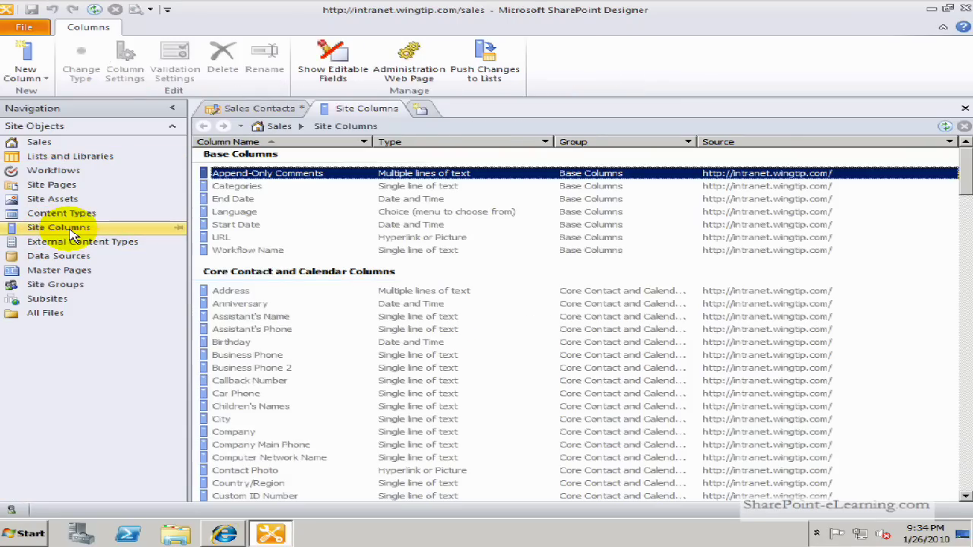
left_click(29, 70)
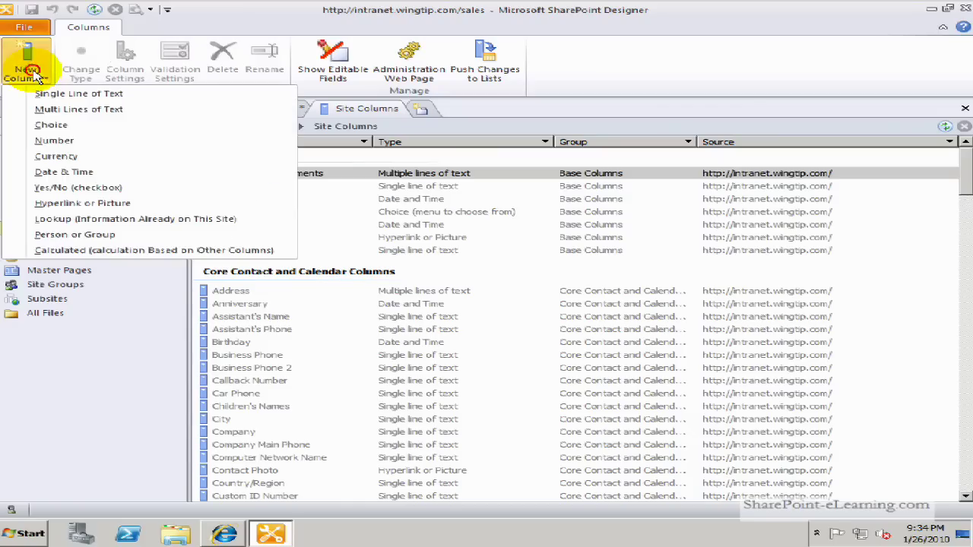
left_click(86, 126)
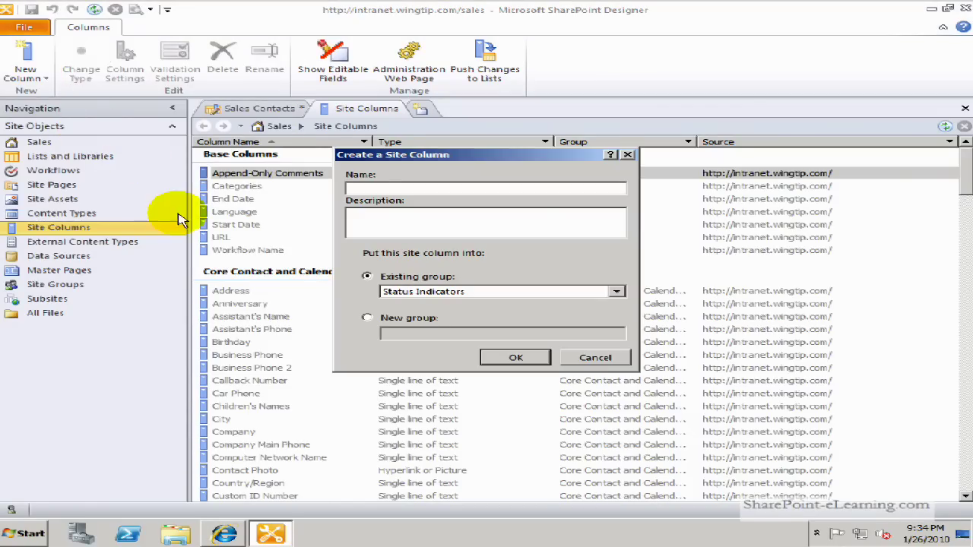
type("Regions")
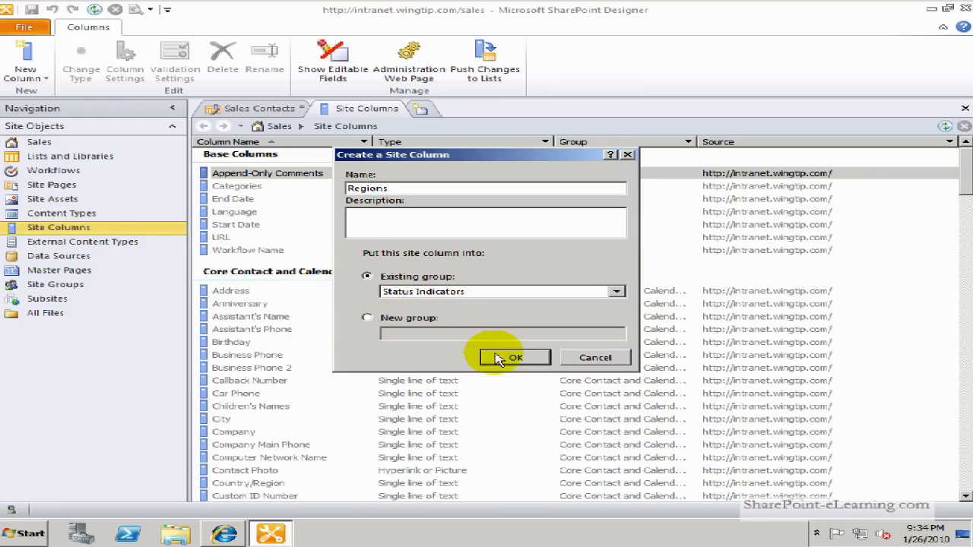
left_click(397, 319)
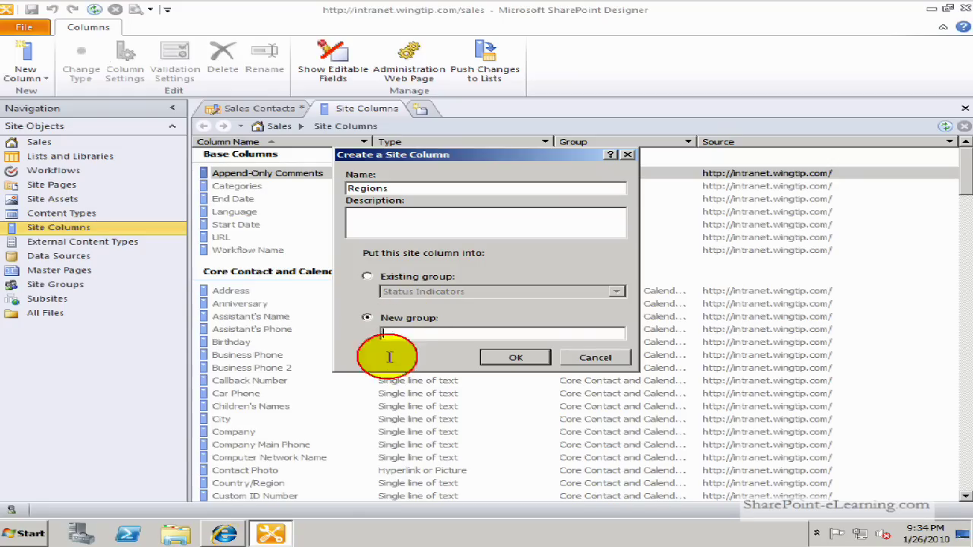
type("AW")
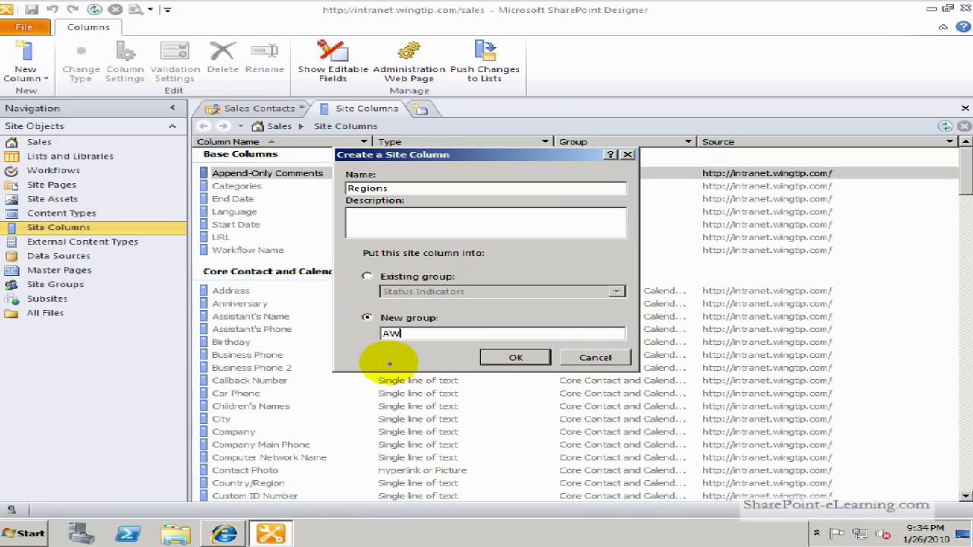
left_click(505, 363)
Set the Regions choices to Americas, Europe and Asia, defaulting to Americas
left_click_drag(437, 285, 342, 224)
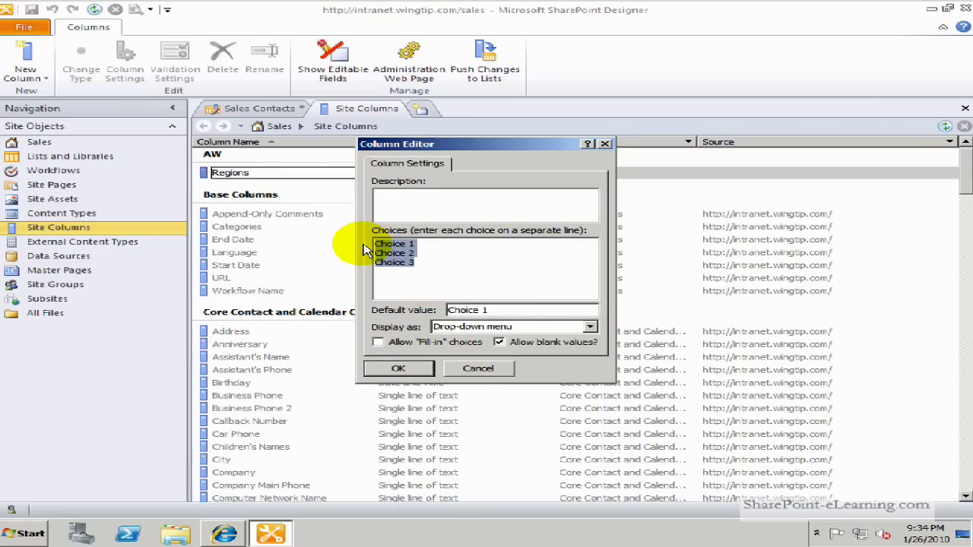
type("Americas")
key("Return")
type("Europe")
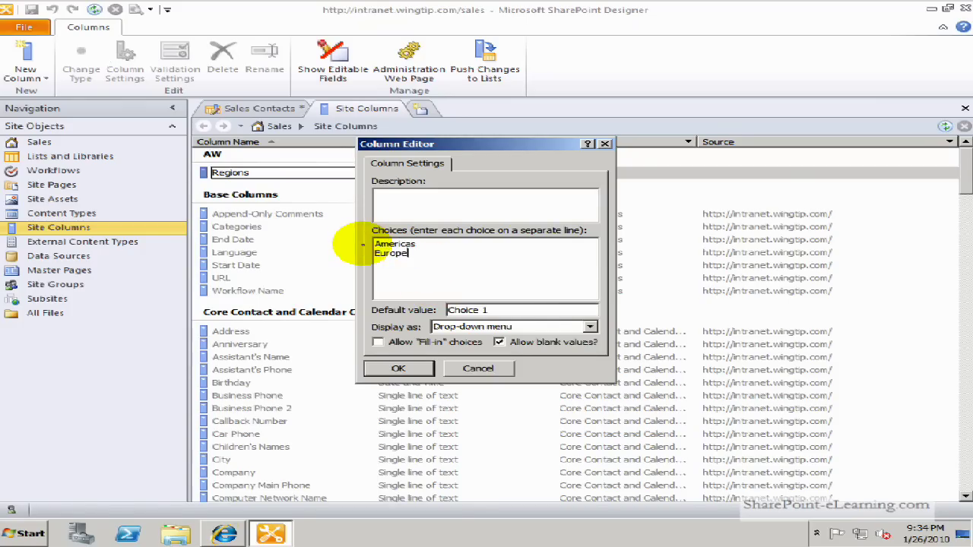
key("Return")
type("Asia")
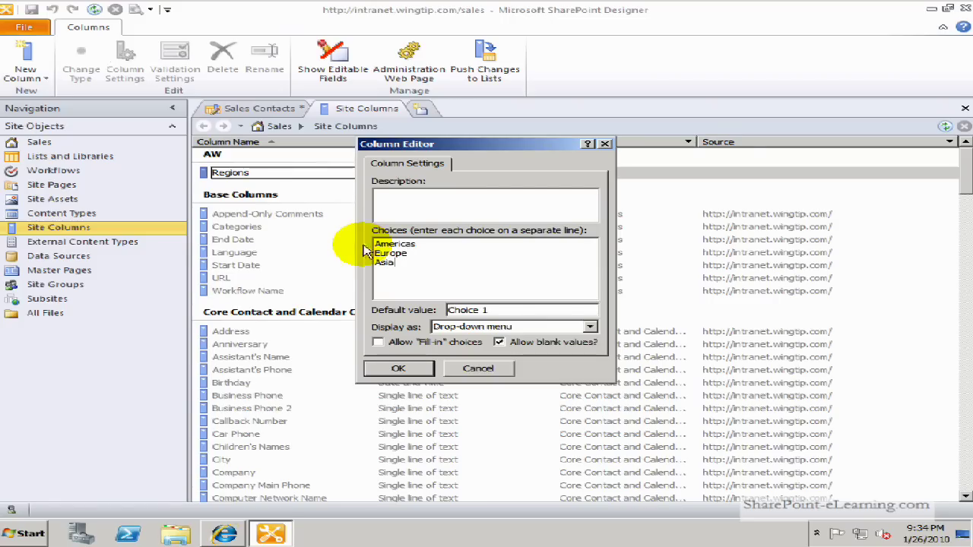
left_click_drag(490, 310, 408, 316)
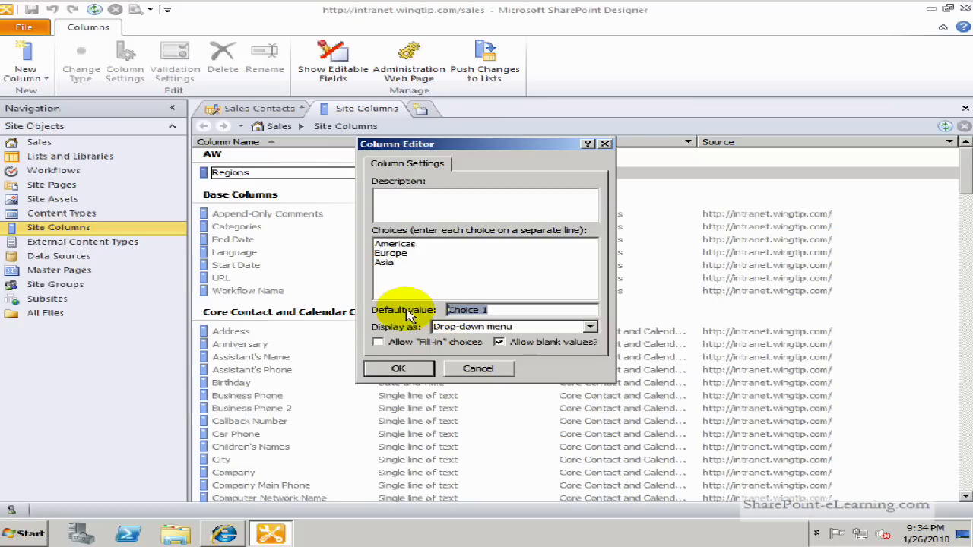
type("Americas")
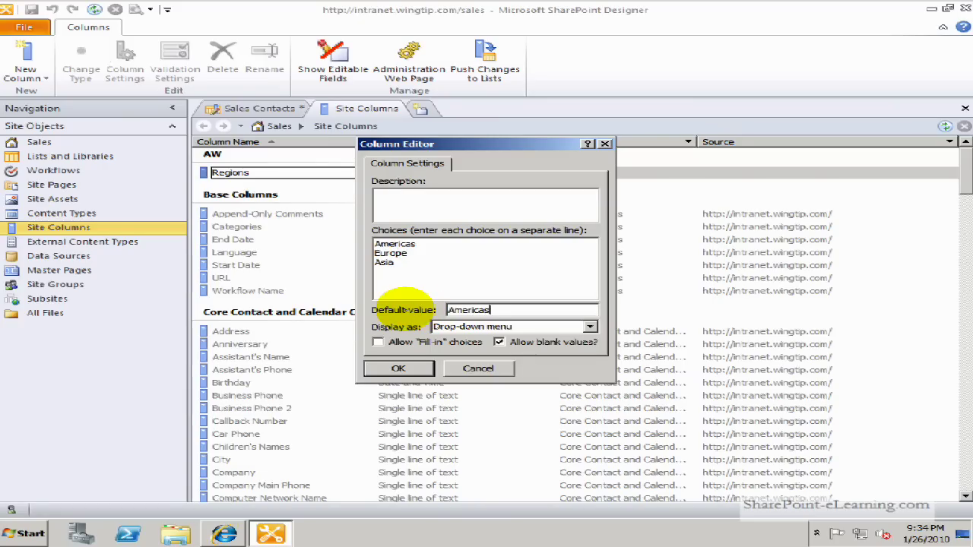
left_click(395, 370)
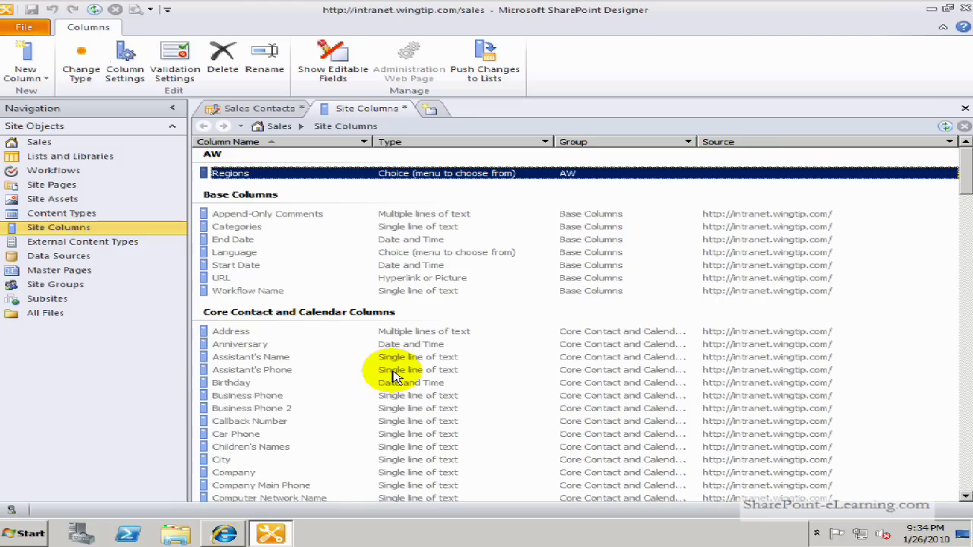
Close Site Columns, saving the changes, and return to the Sales Contacts columns
left_click(964, 110)
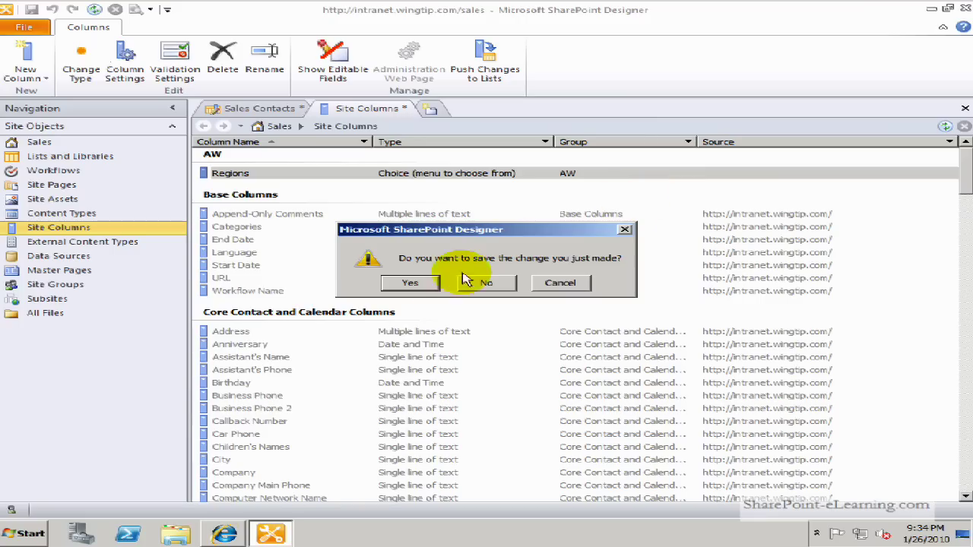
left_click(409, 283)
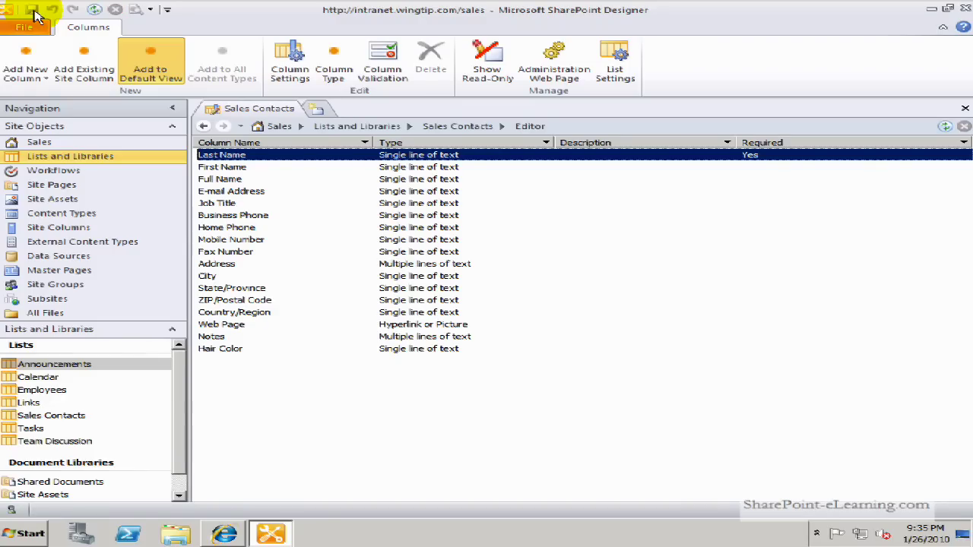
left_click(95, 10)
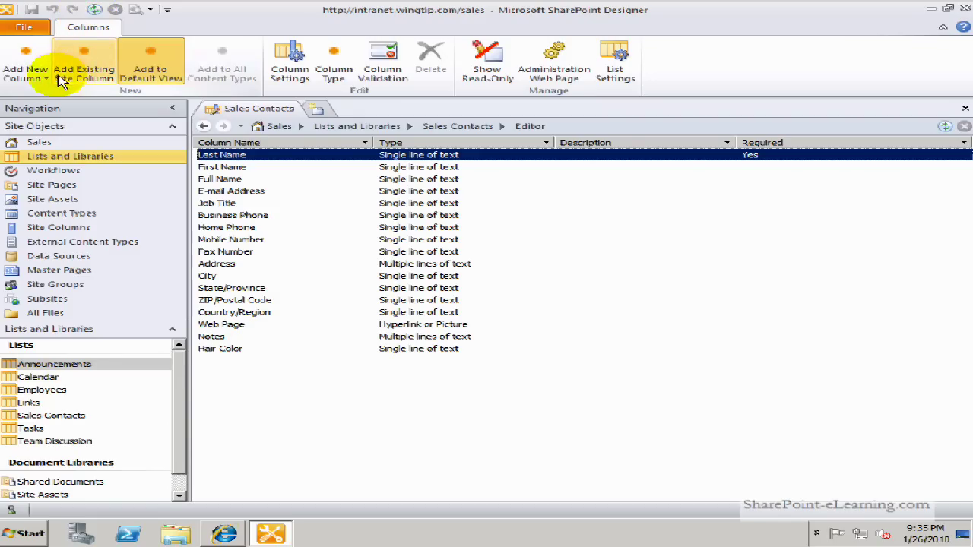
Add the existing Regions site column to Sales Contacts and save the list
left_click(96, 81)
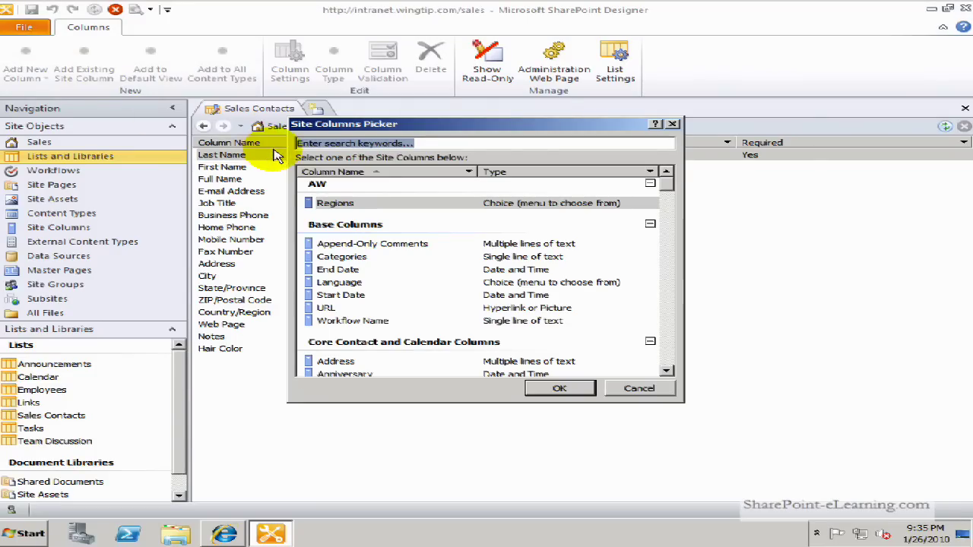
left_click(373, 205)
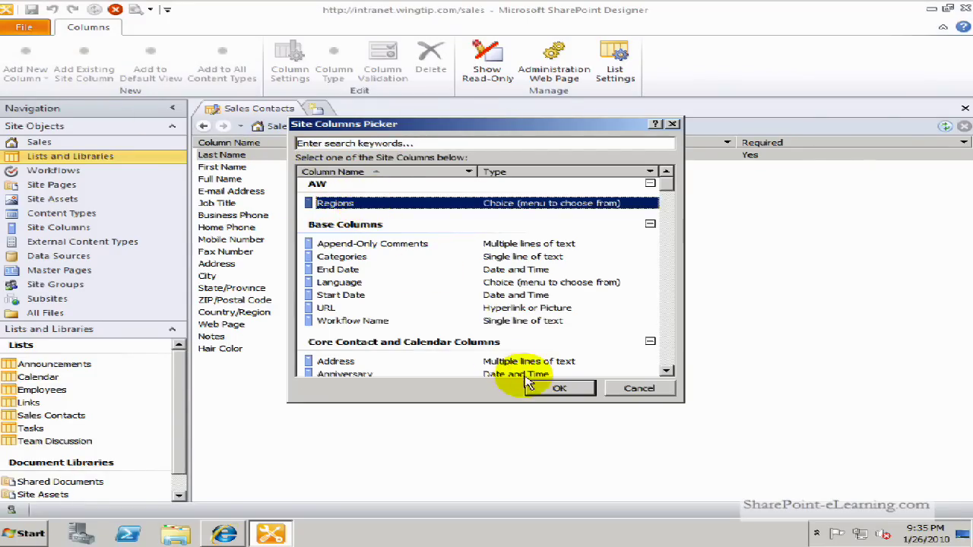
left_click(557, 390)
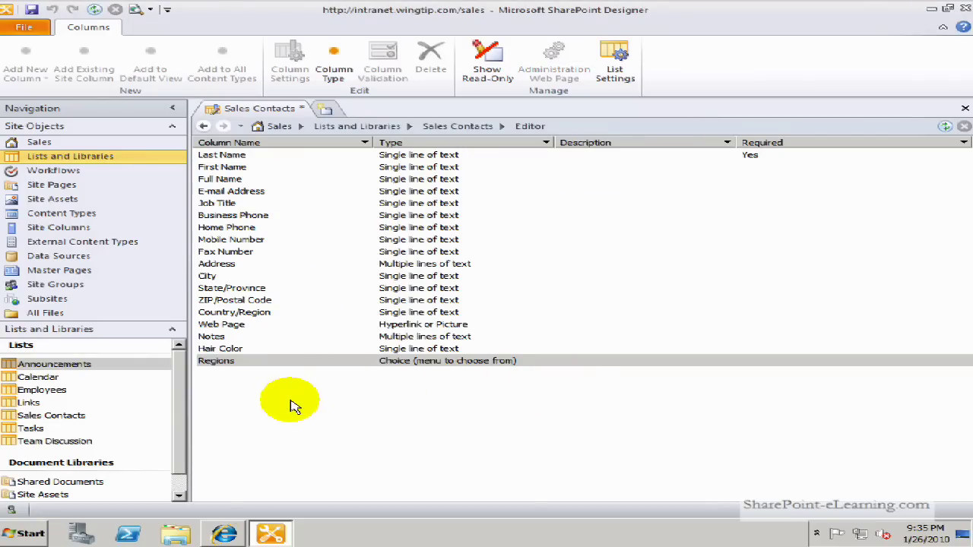
left_click(261, 395)
left_click(258, 362)
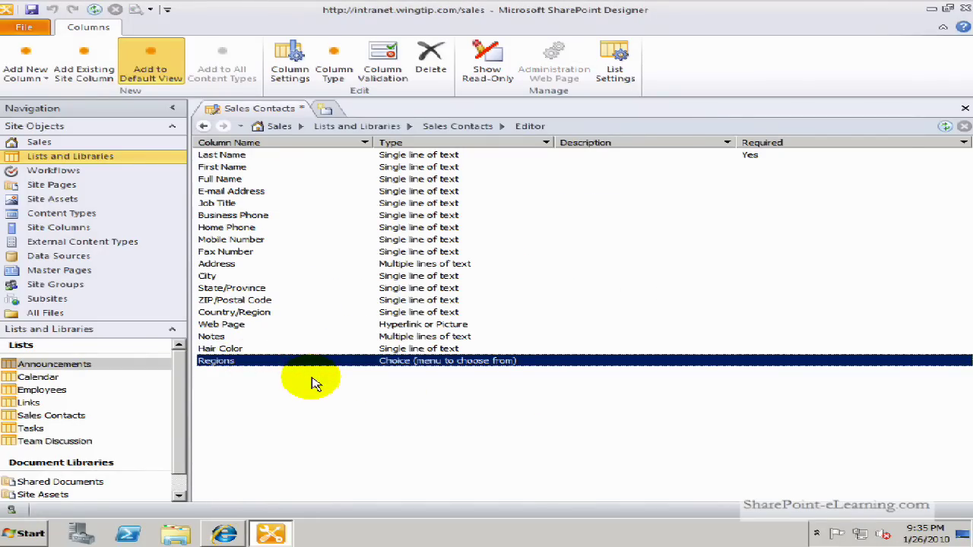
left_click(32, 10)
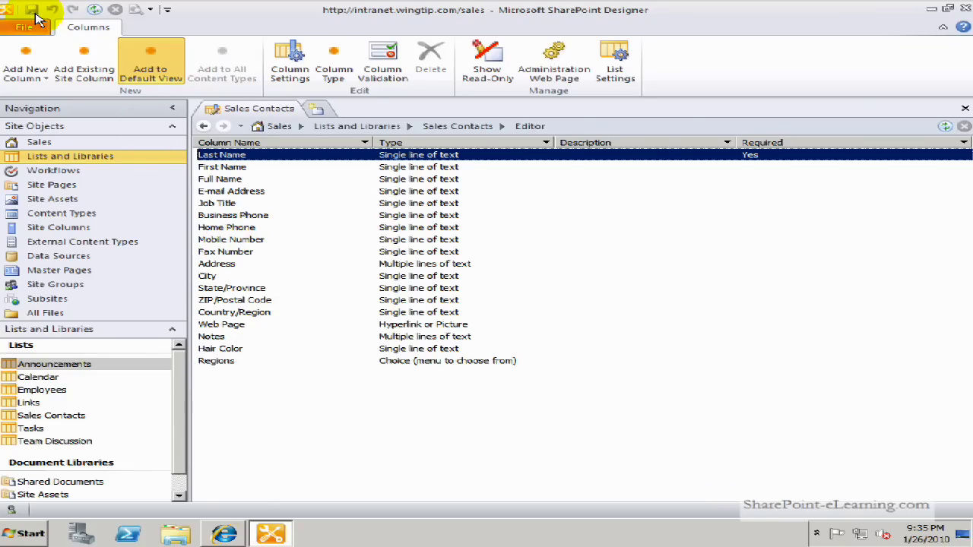
Open the Sales Contacts list in Internet Explorer via its List Settings web address
left_click(616, 78)
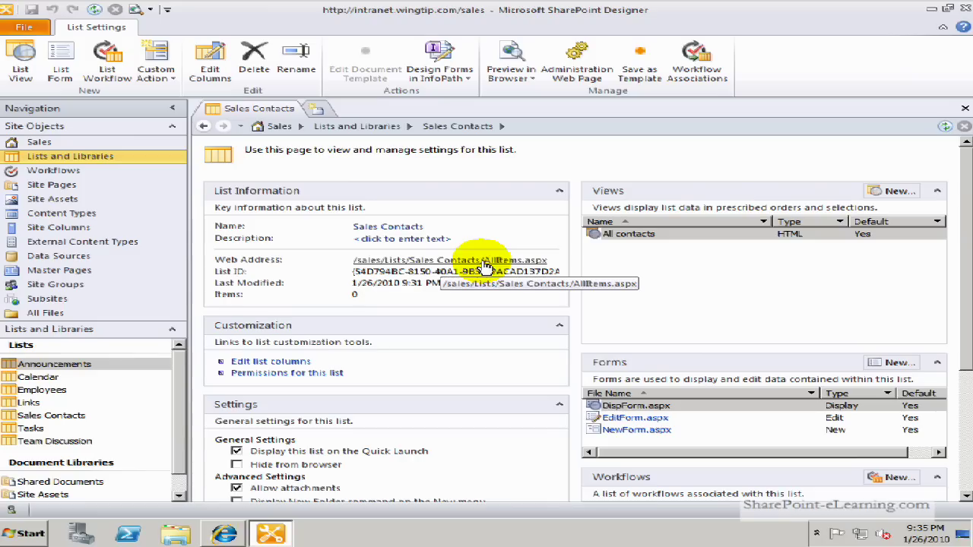
left_click(484, 266)
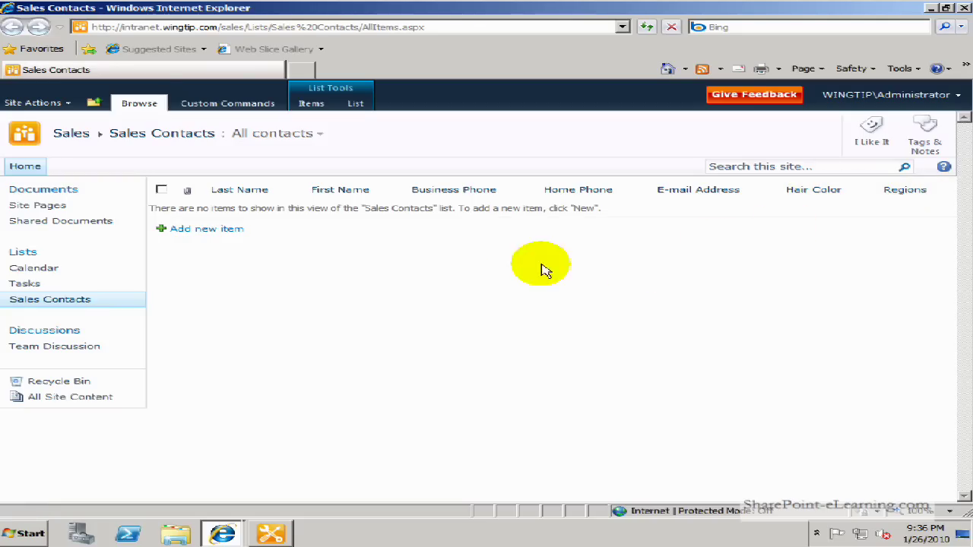
Start a new Sales Contacts item and enter the contact's last and first names
left_click(213, 229)
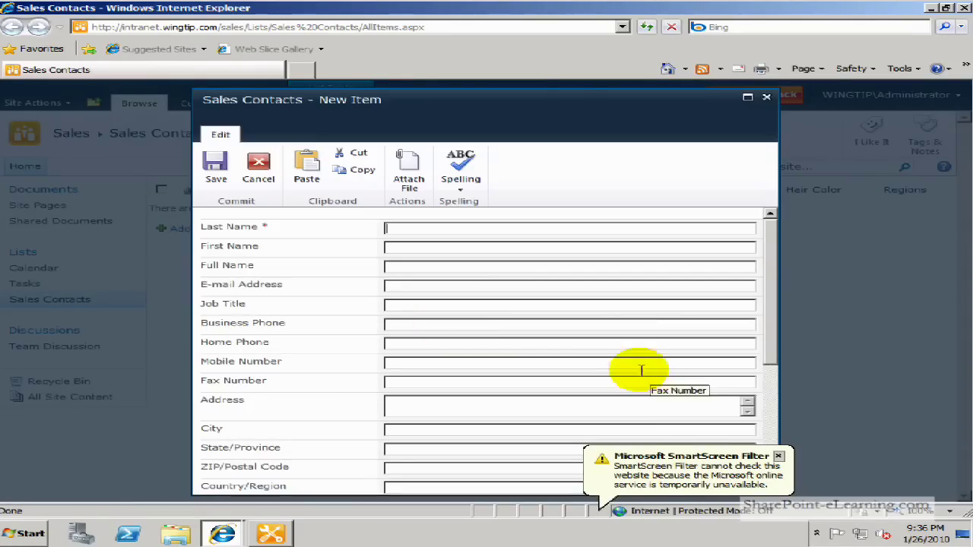
left_click(778, 456)
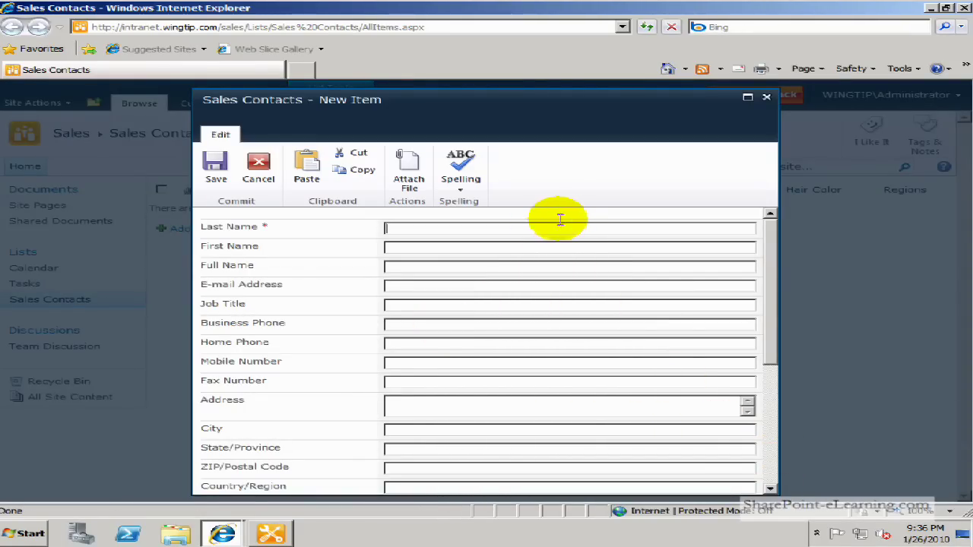
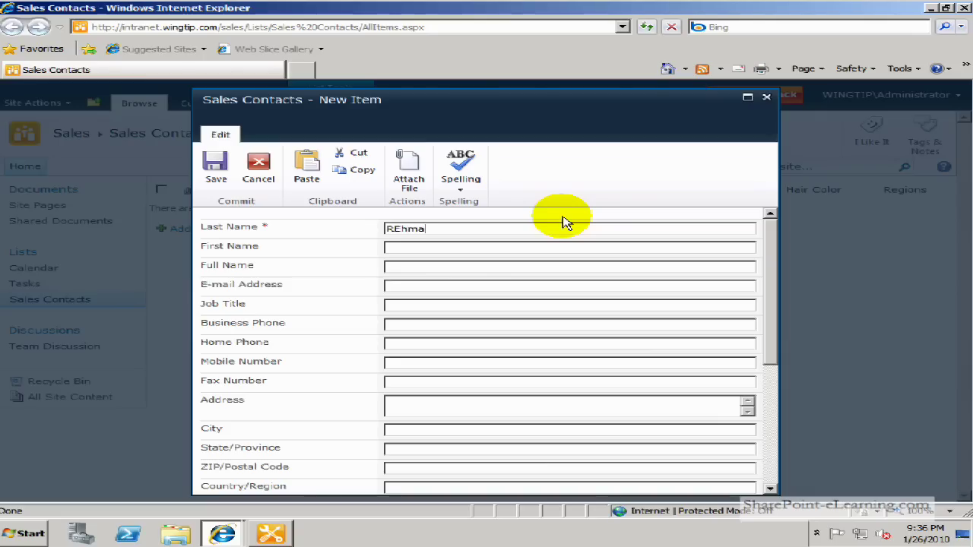
key("Left")
key("Left")
key("Left")
key("Left")
key("Left")
key("Tab")
Set the contact's Regions to Europe and save the item
left_click(770, 397)
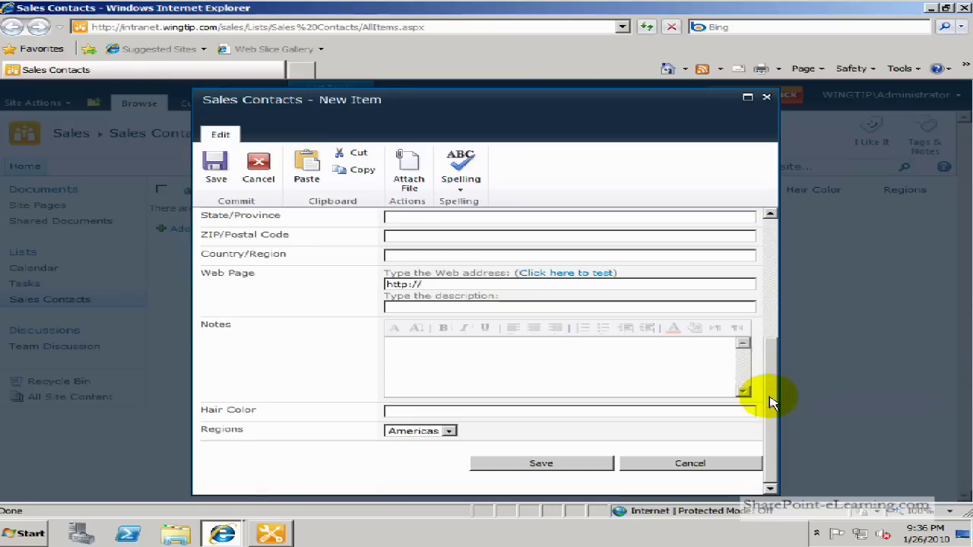
left_click(447, 430)
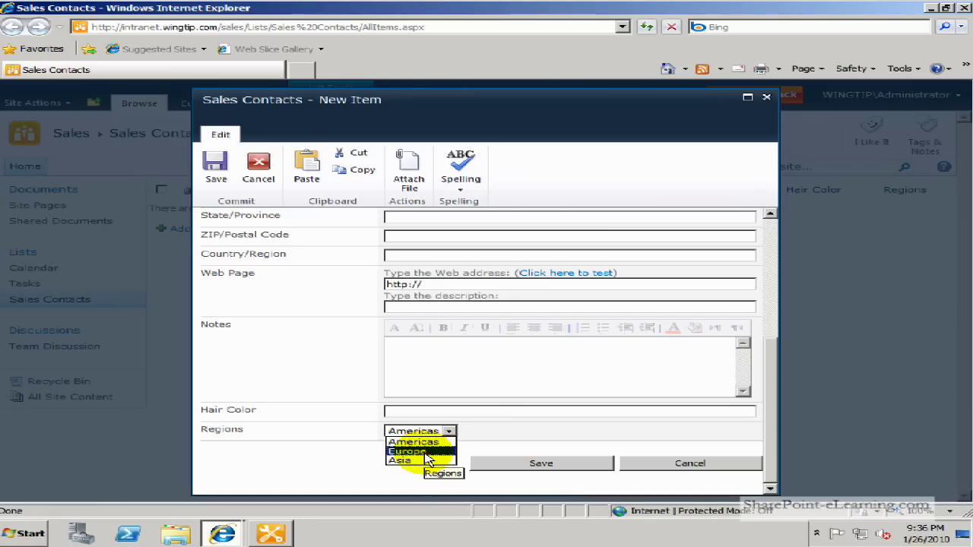
left_click(426, 453)
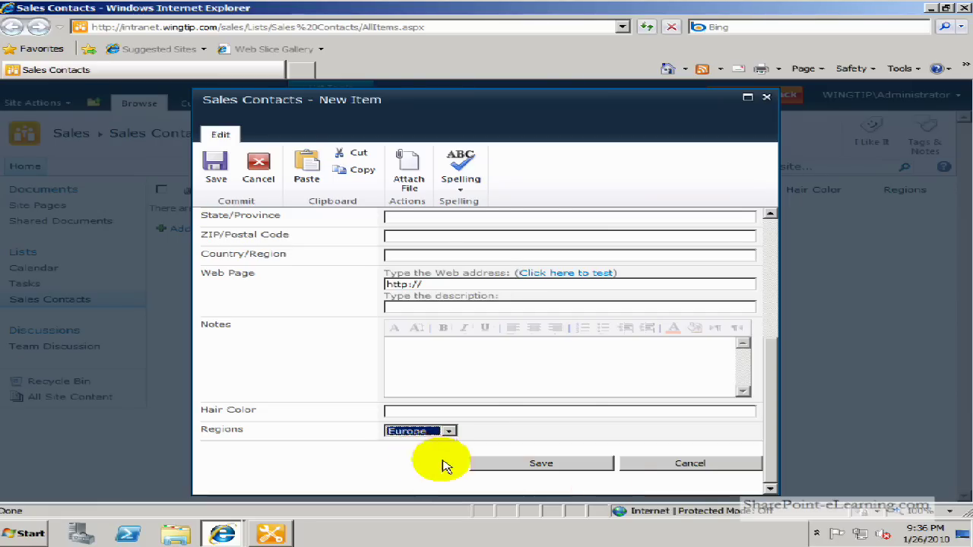
left_click(572, 465)
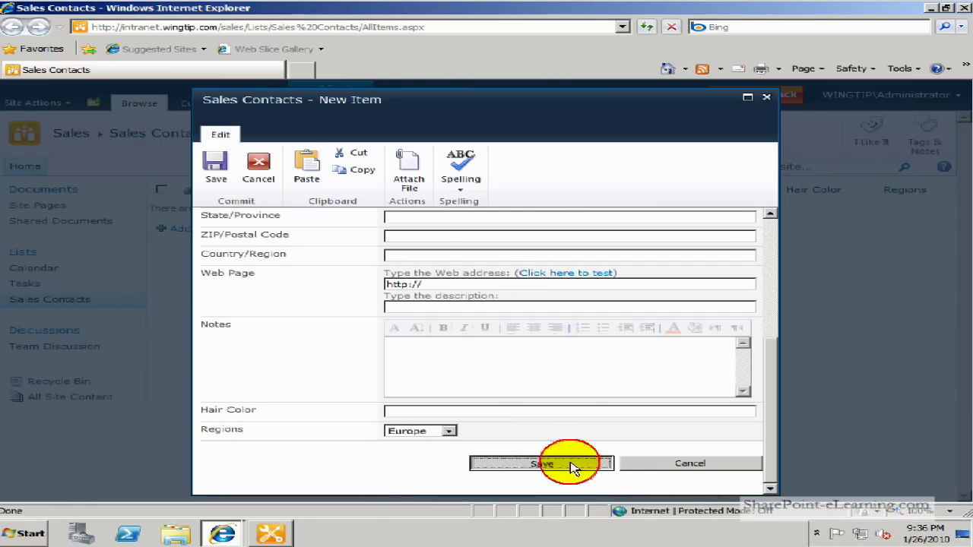